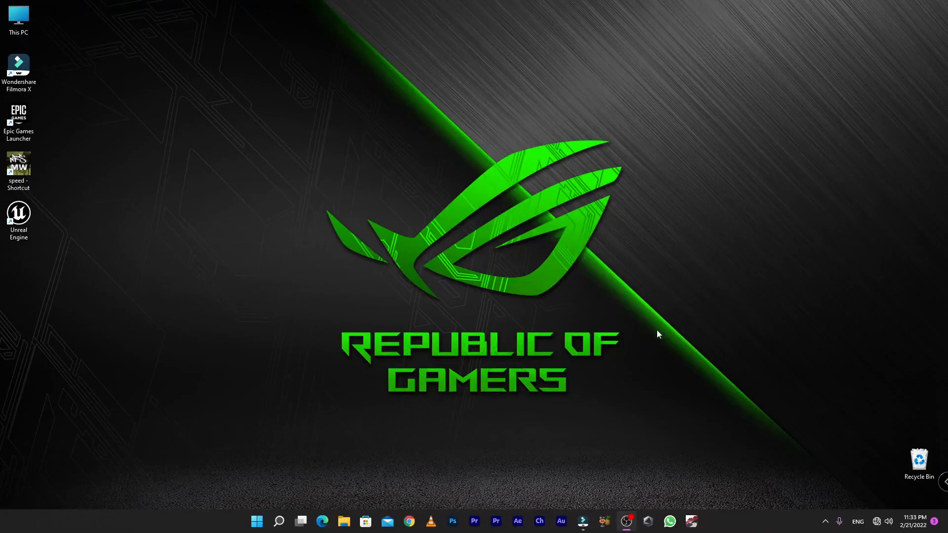
# - Switch to Filmora and add clip VID_20220216_222610 to the start of the video track, matching the project to its 1920 x 1080 59.94fps settings
pyautogui.click(583, 522)
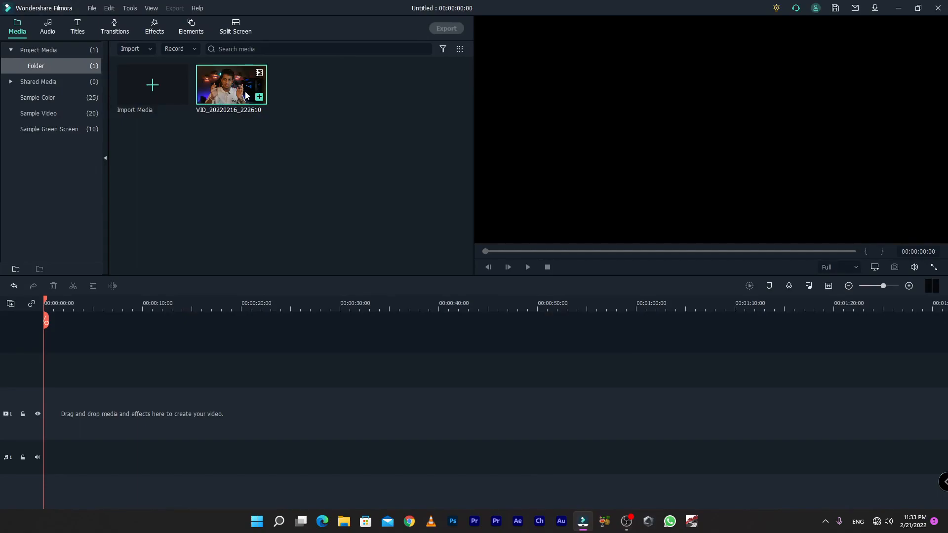
pyautogui.moveTo(221, 89); pyautogui.dragTo(50, 408)
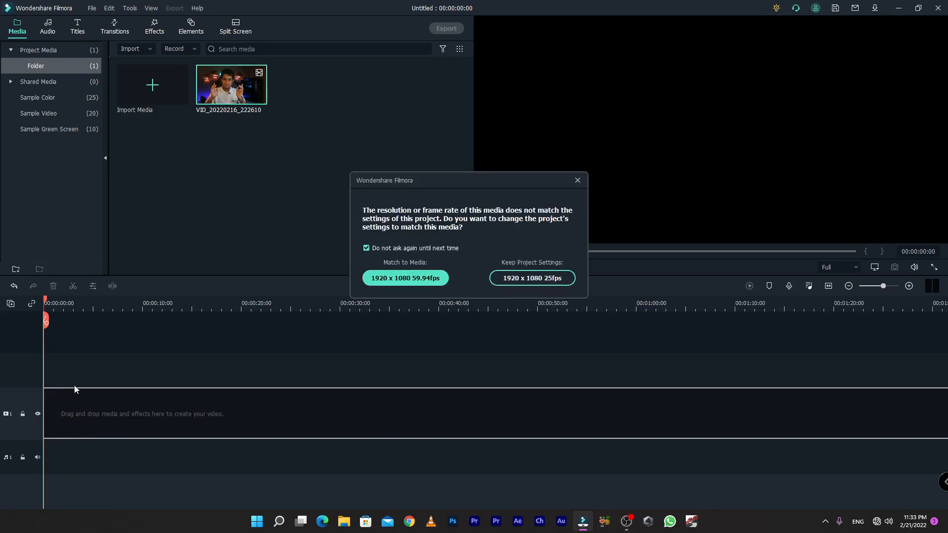
pyautogui.click(414, 278)
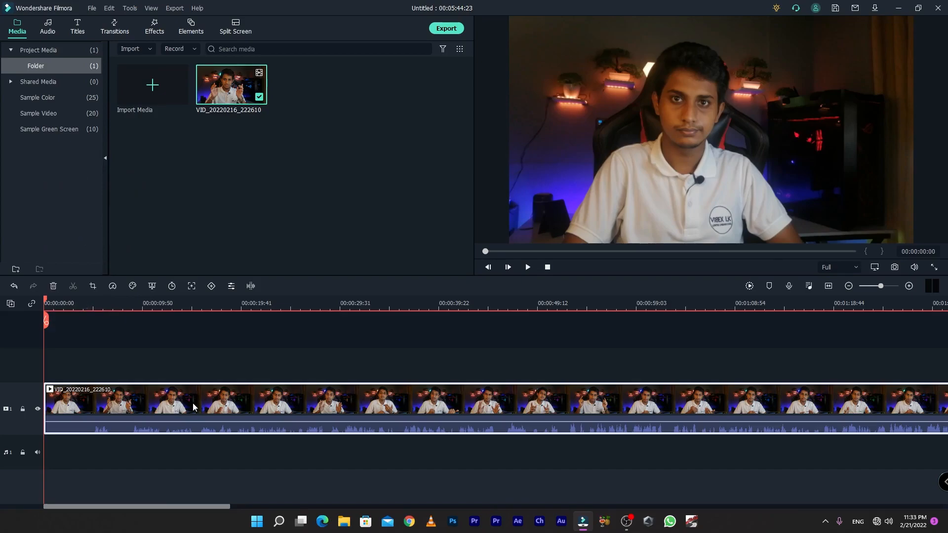
# - Scrub through the clip on the timeline and park the playhead at about 00:00:21:54
pyautogui.moveTo(45, 308); pyautogui.dragTo(401, 365)
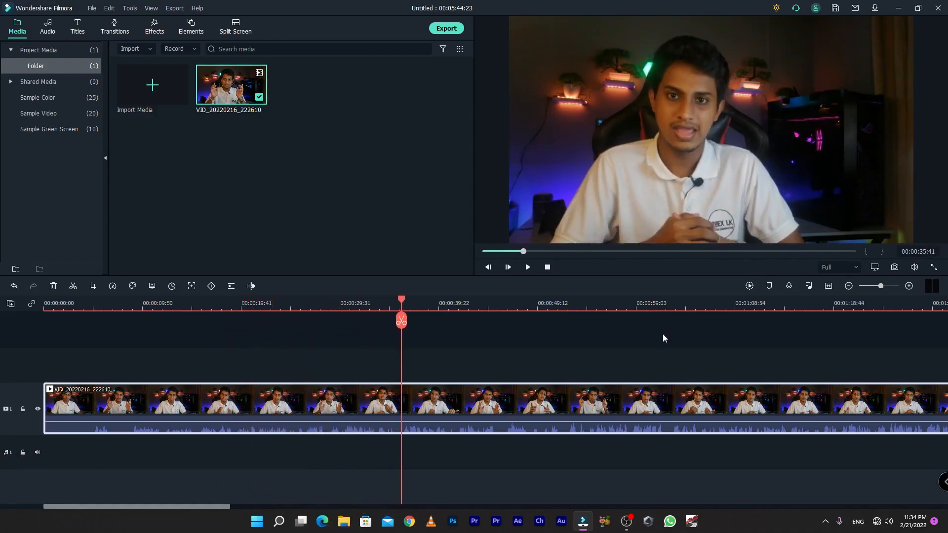
pyautogui.click(435, 306)
pyautogui.moveTo(435, 307); pyautogui.dragTo(261, 345)
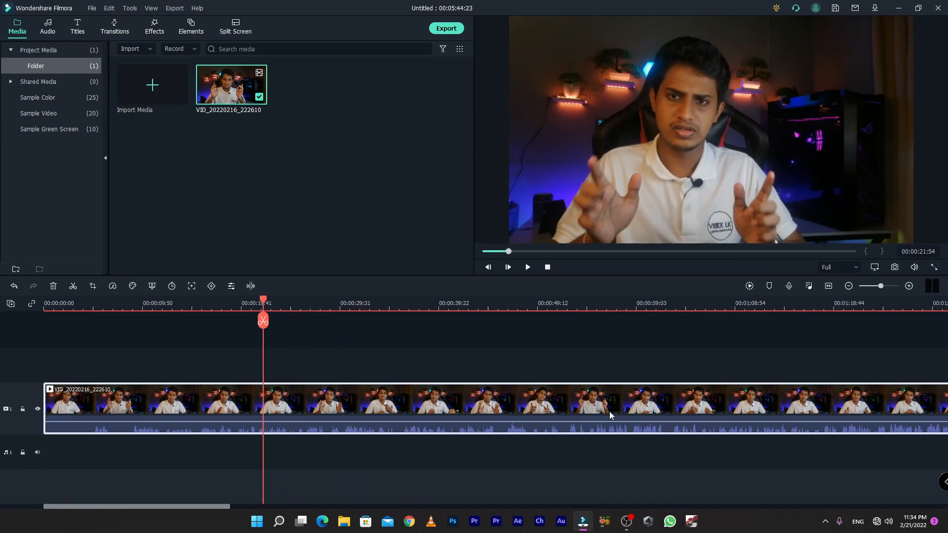
# - Show the clip's color properties, look over the available sections, and close them
pyautogui.rightClick(450, 404)
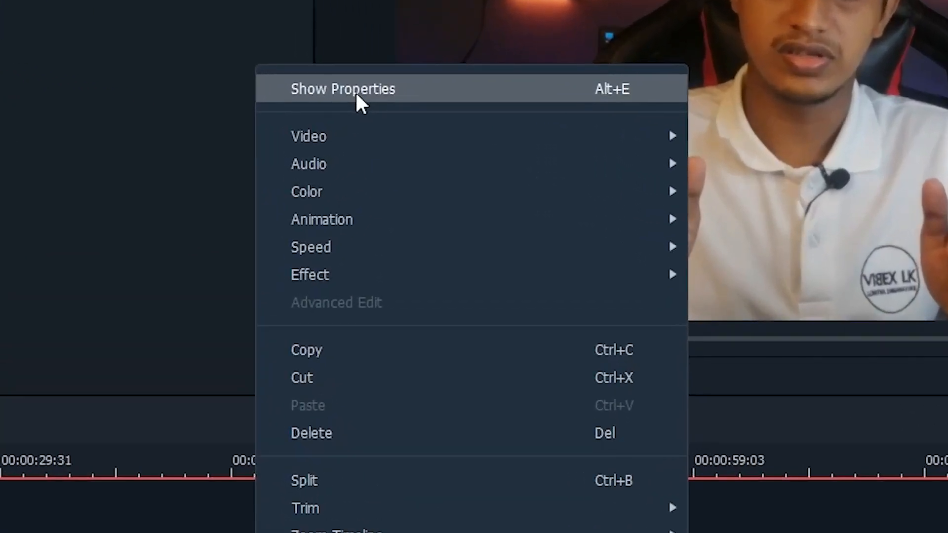
pyautogui.click(357, 96)
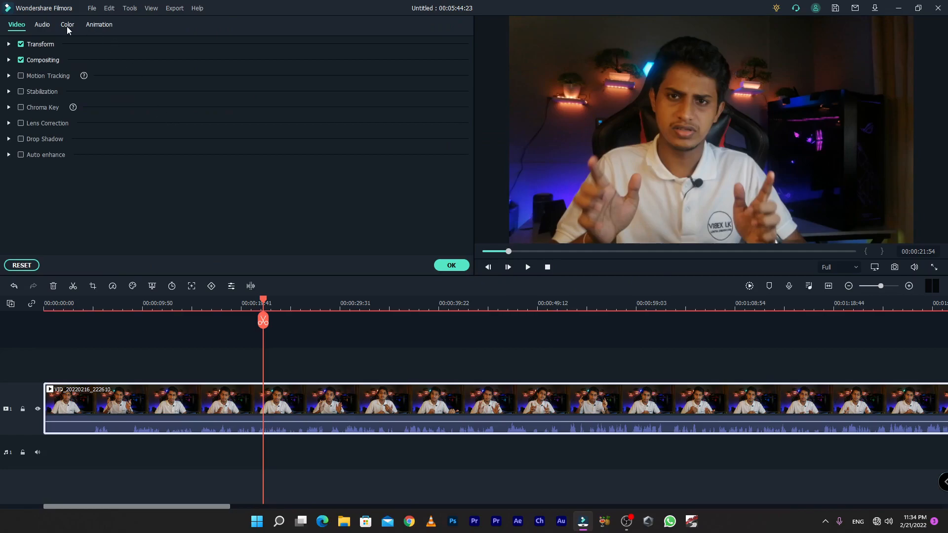
pyautogui.click(67, 26)
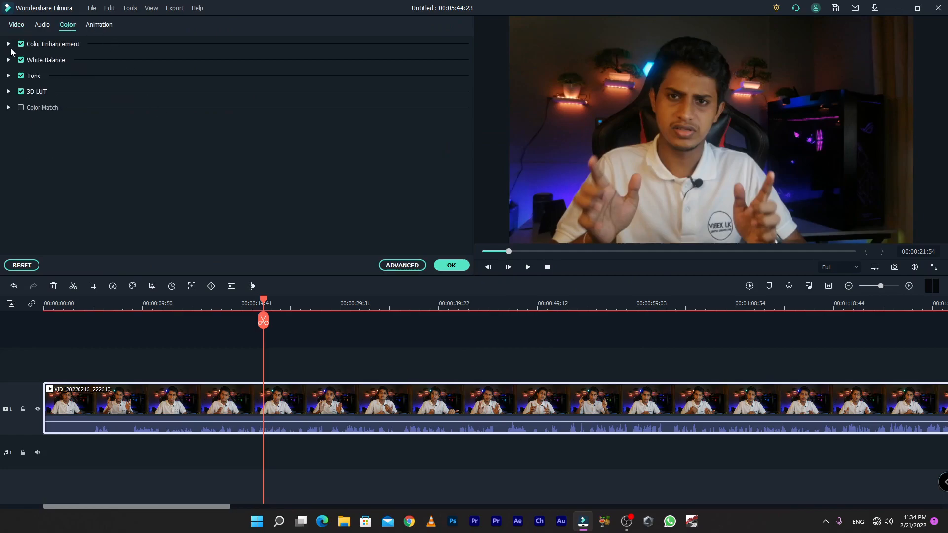
pyautogui.click(450, 266)
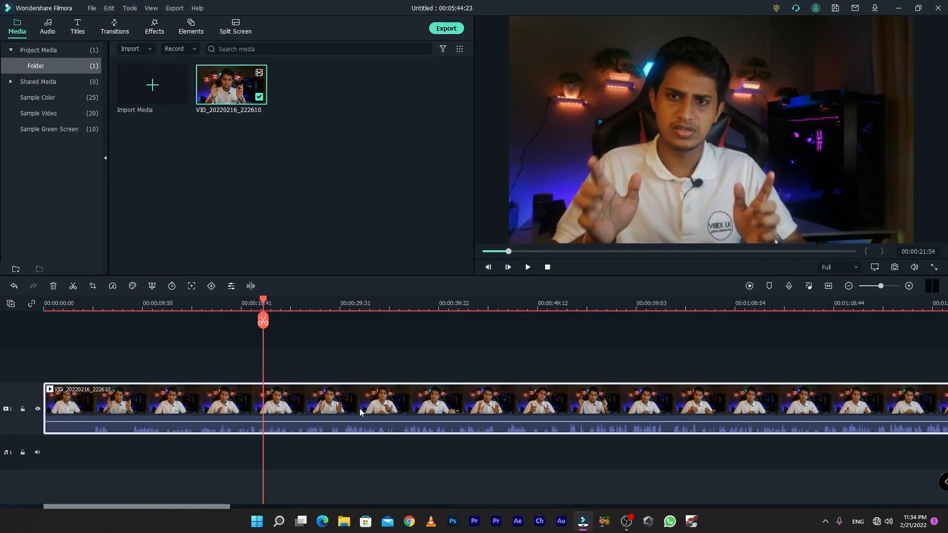
# - Start Color Correction for the clip, try the Batman preset, and apply the 007 Series preset instead
pyautogui.click(133, 287)
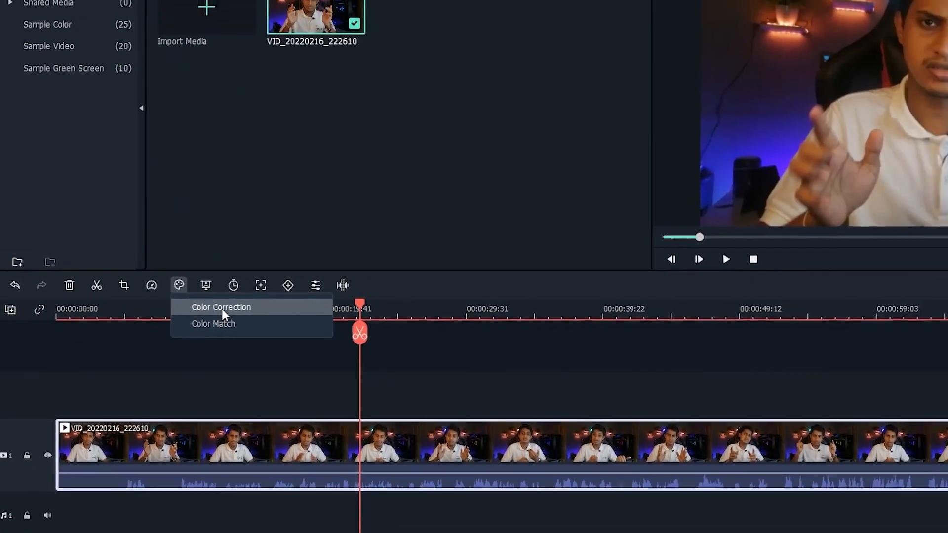
pyautogui.click(223, 308)
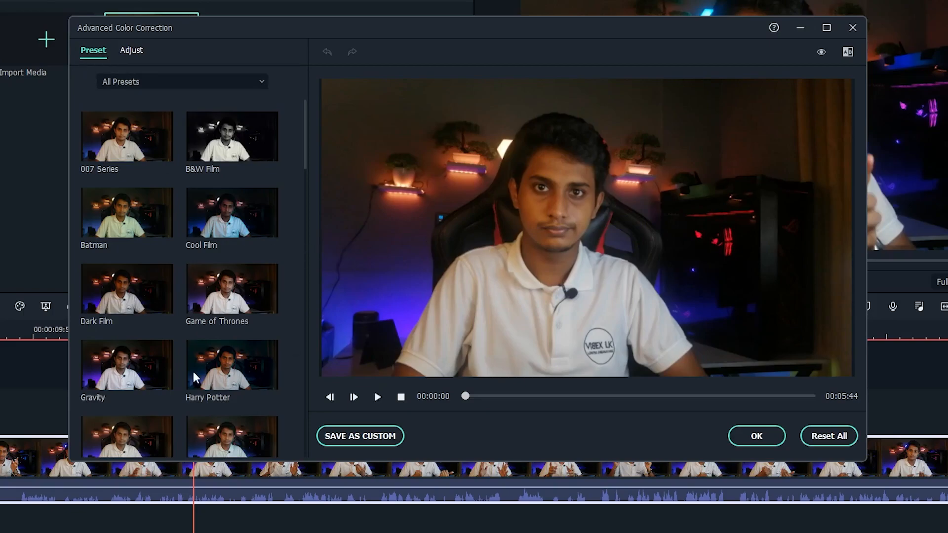
pyautogui.click(109, 224)
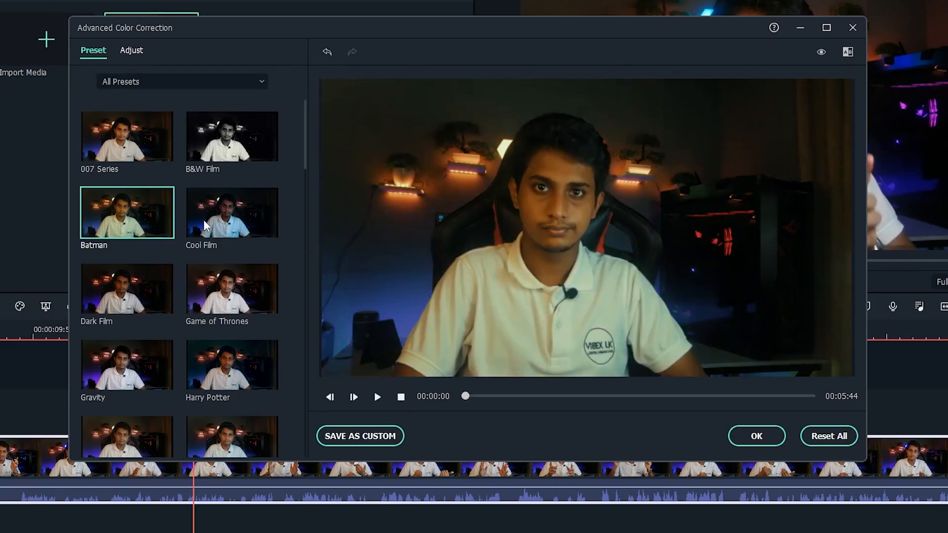
pyautogui.click(129, 154)
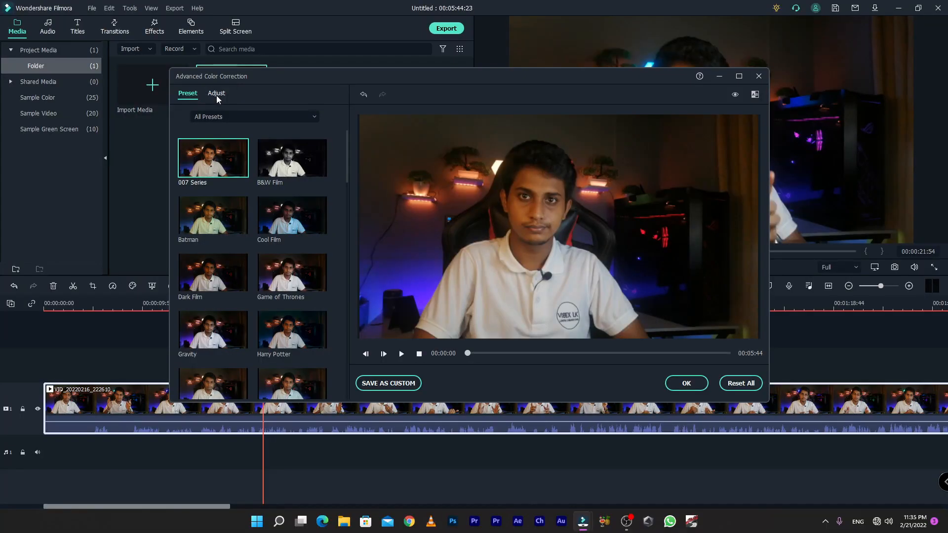
# - In the manual adjustments, set the white balance to Temperature -71.31 and Tint 22.84
pyautogui.click(217, 98)
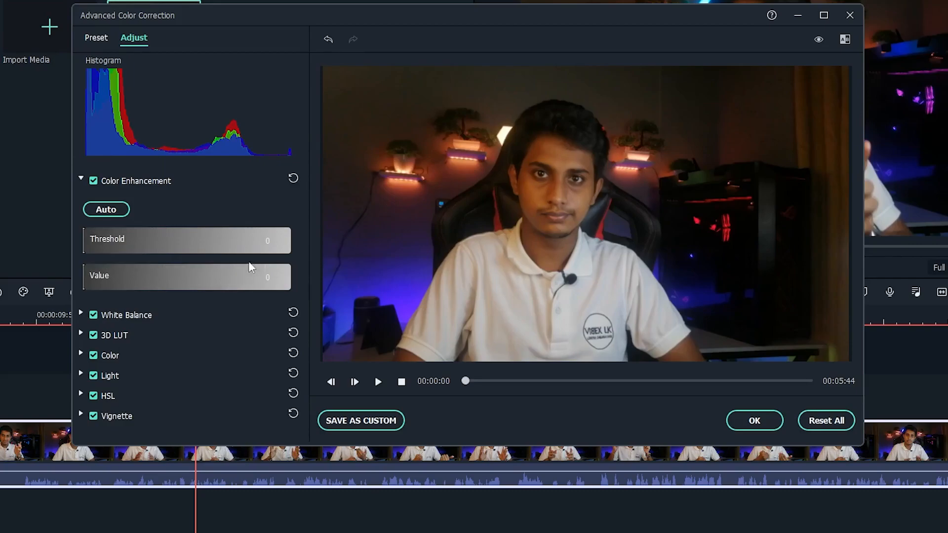
pyautogui.moveTo(266, 245); pyautogui.dragTo(81, 279)
pyautogui.click(81, 179)
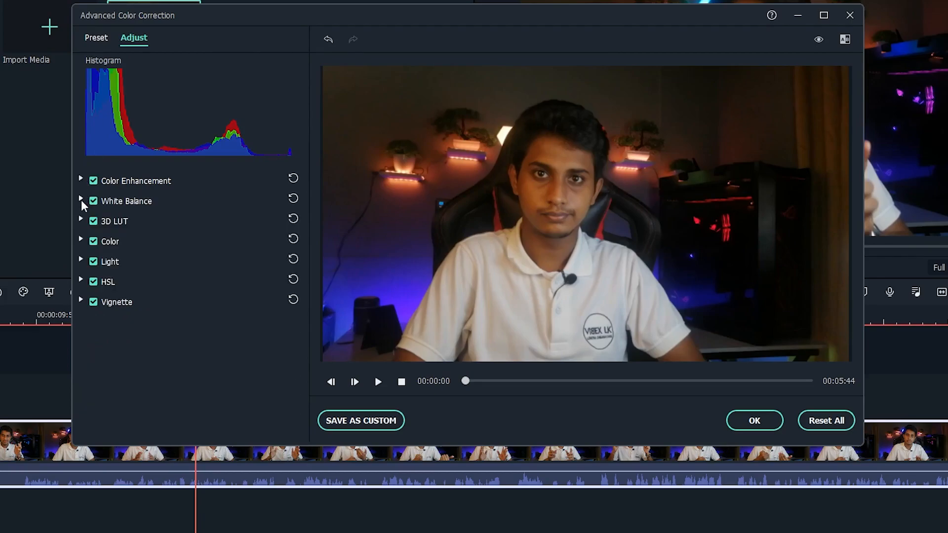
pyautogui.click(81, 200)
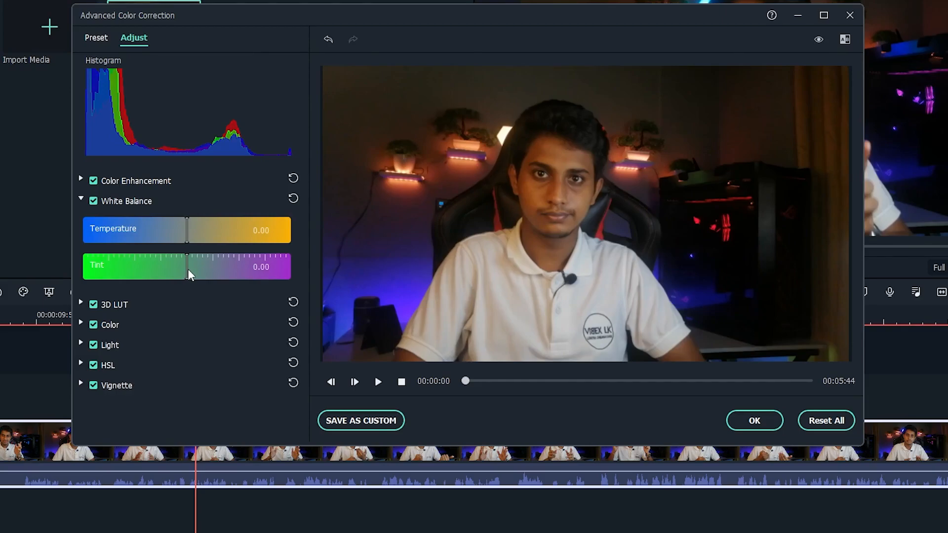
pyautogui.moveTo(185, 235); pyautogui.dragTo(102, 235)
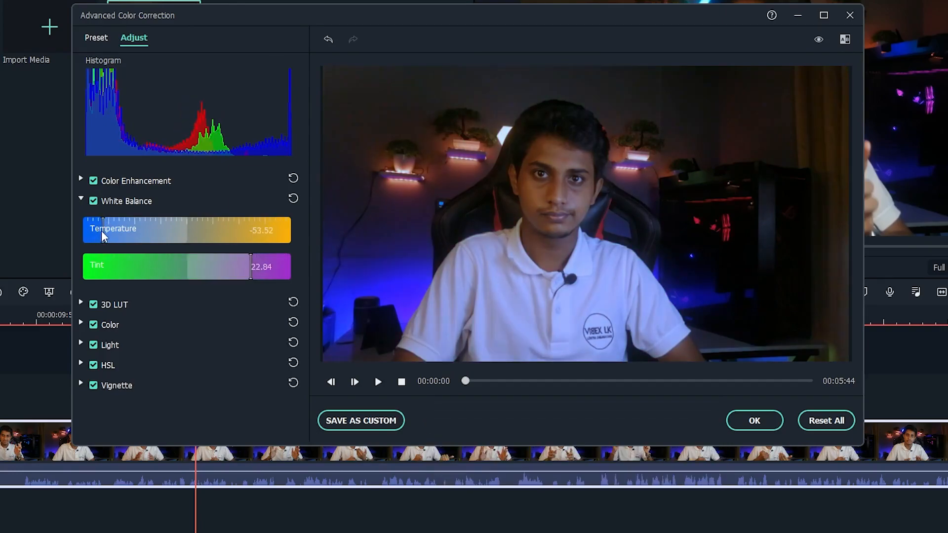
pyautogui.moveTo(101, 230); pyautogui.dragTo(94, 235)
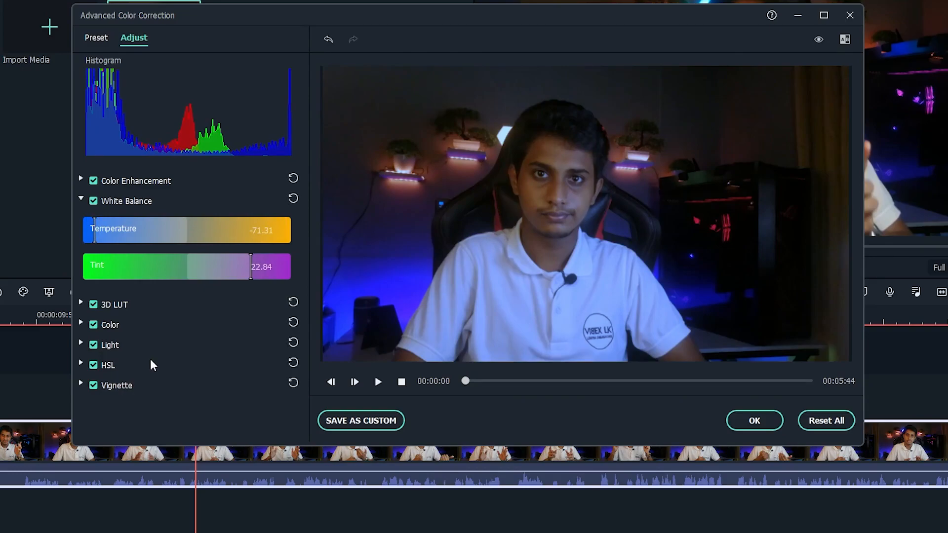
pyautogui.click(80, 200)
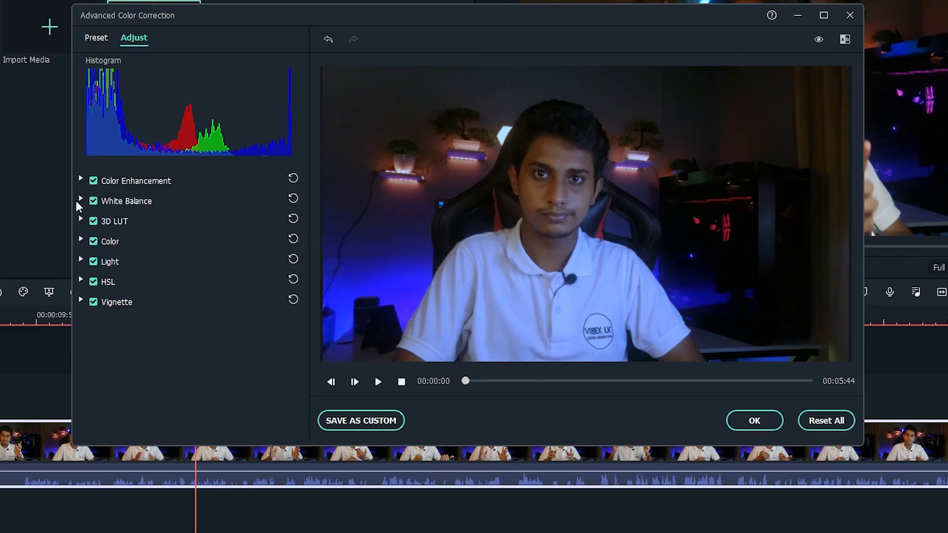
# - In the Color adjustments, set Brightness to 9, Contrast to 48 and Vibrance to 23
pyautogui.click(81, 241)
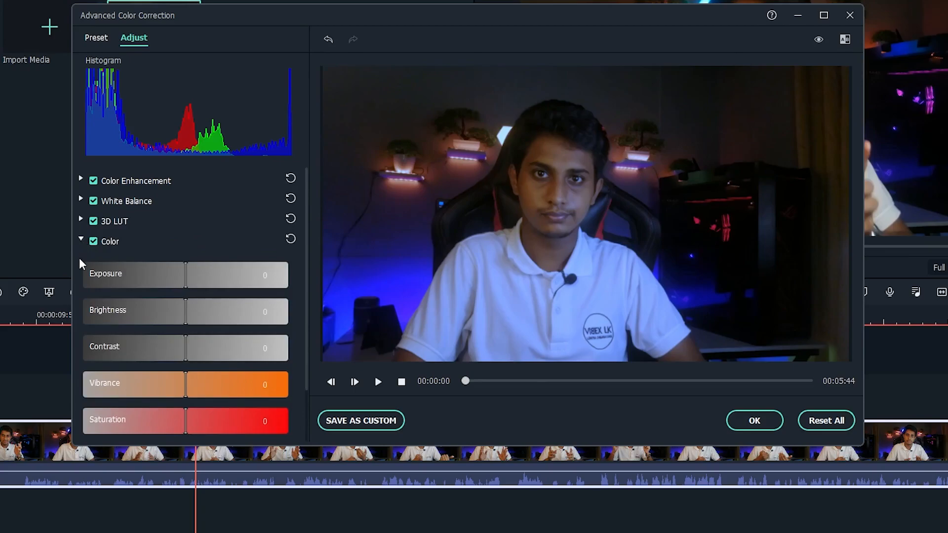
pyautogui.scroll(-2, 80, 264)
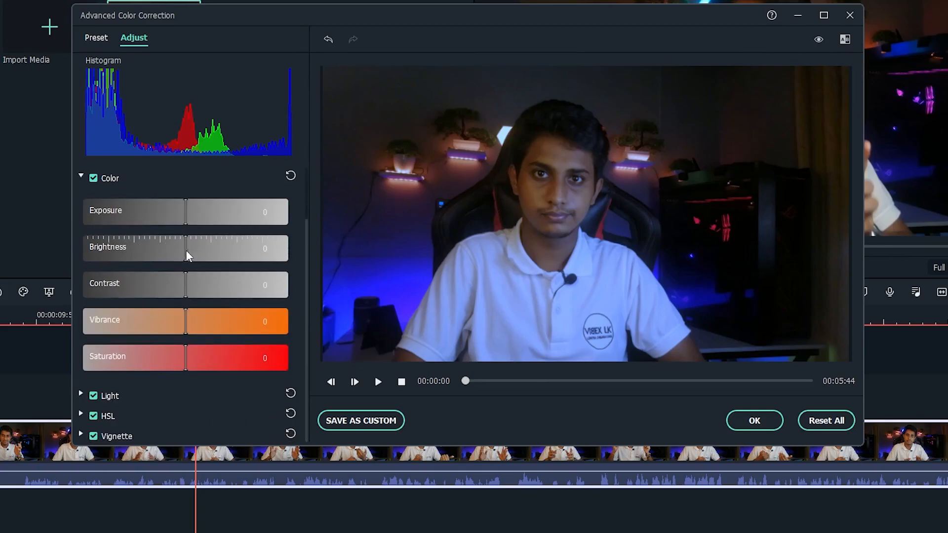
pyautogui.moveTo(184, 250); pyautogui.dragTo(195, 252)
pyautogui.moveTo(186, 284); pyautogui.dragTo(236, 288)
pyautogui.moveTo(186, 326); pyautogui.dragTo(209, 328)
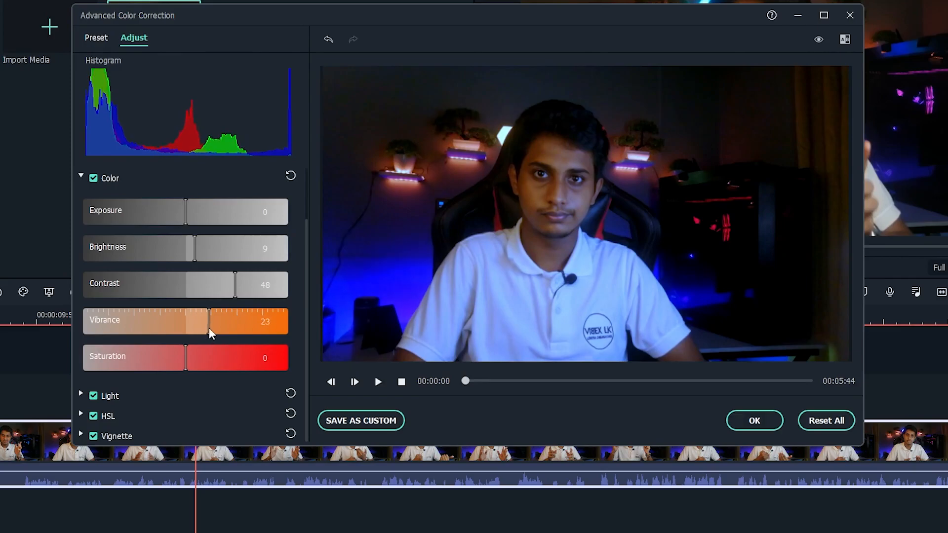
# - Set Saturation to 19, lower Vibrance to 5 and raise Exposure to 5 in the Color adjustments
pyautogui.moveTo(185, 358); pyautogui.dragTo(206, 360)
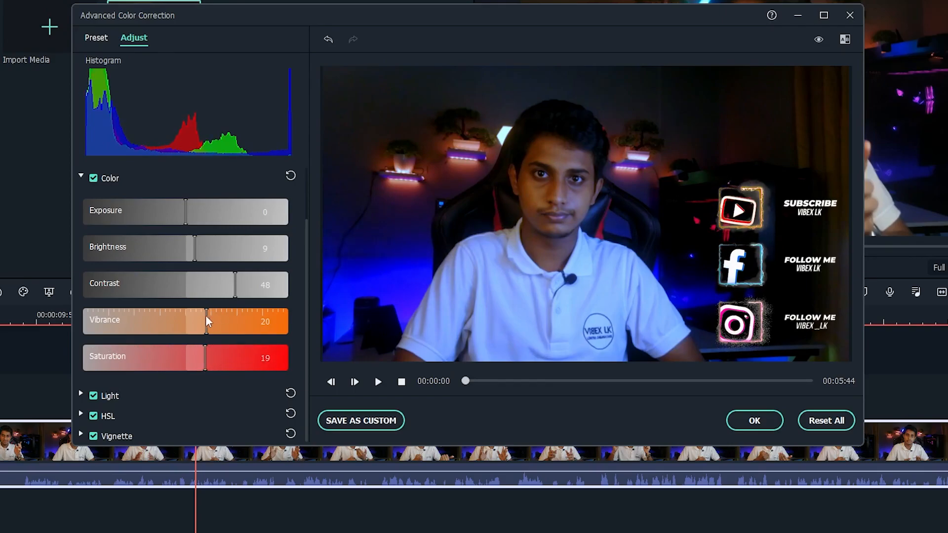
pyautogui.moveTo(208, 316); pyautogui.dragTo(191, 319)
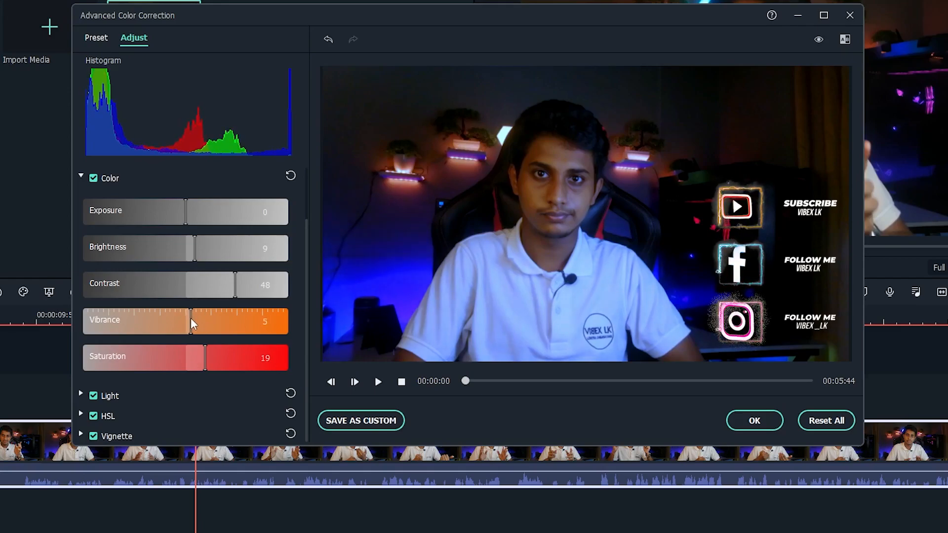
pyautogui.click(81, 393)
pyautogui.click(82, 393)
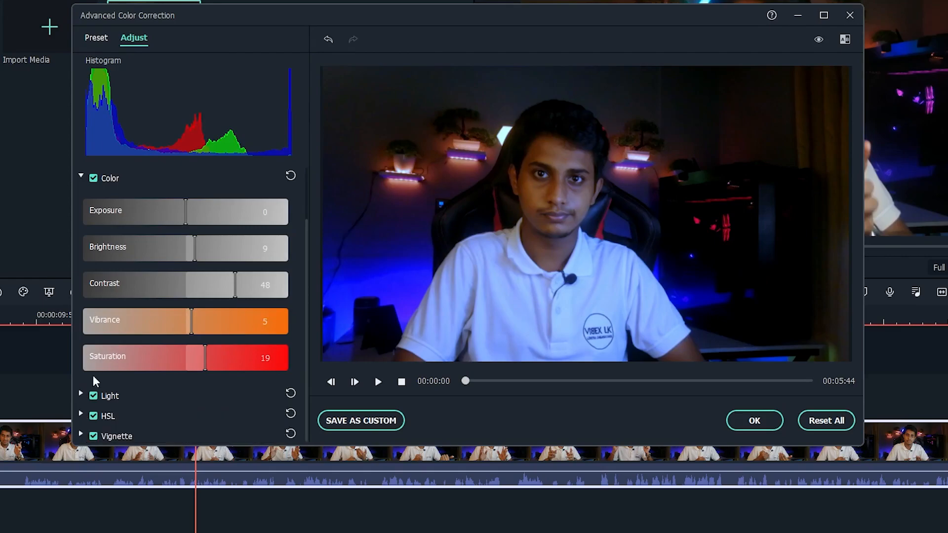
pyautogui.moveTo(186, 220); pyautogui.dragTo(191, 219)
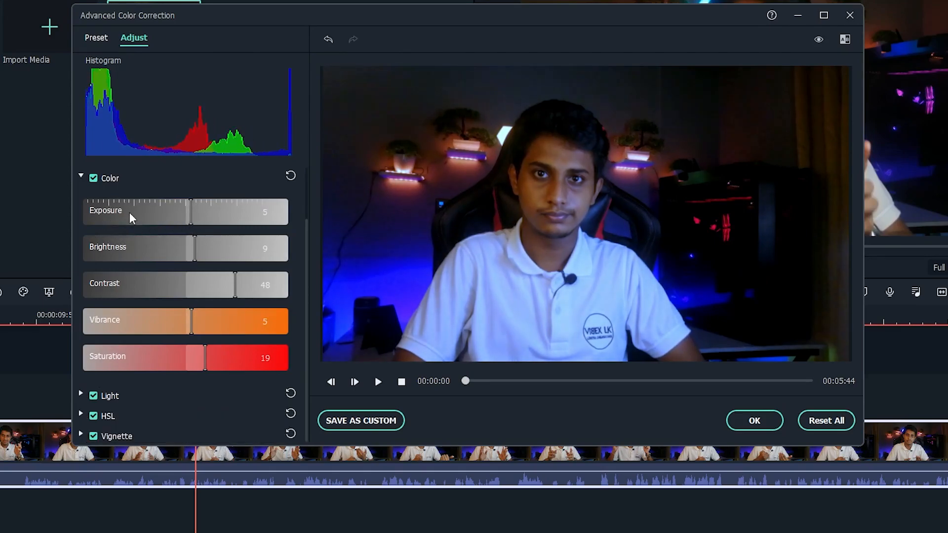
pyautogui.click(80, 176)
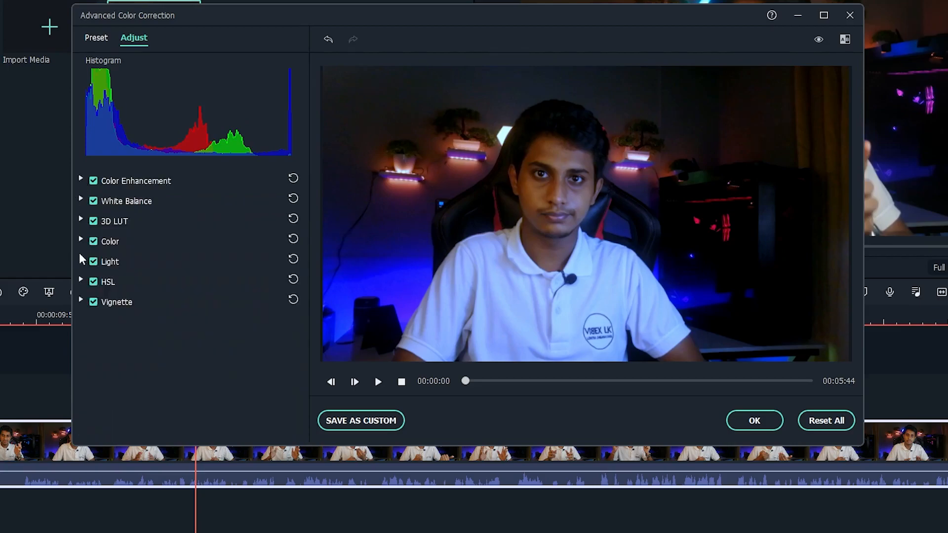
# - In the Light adjustments, set Whites to 10 and Blacks to -5, leaving Shadows and Highlights at 0
pyautogui.click(80, 260)
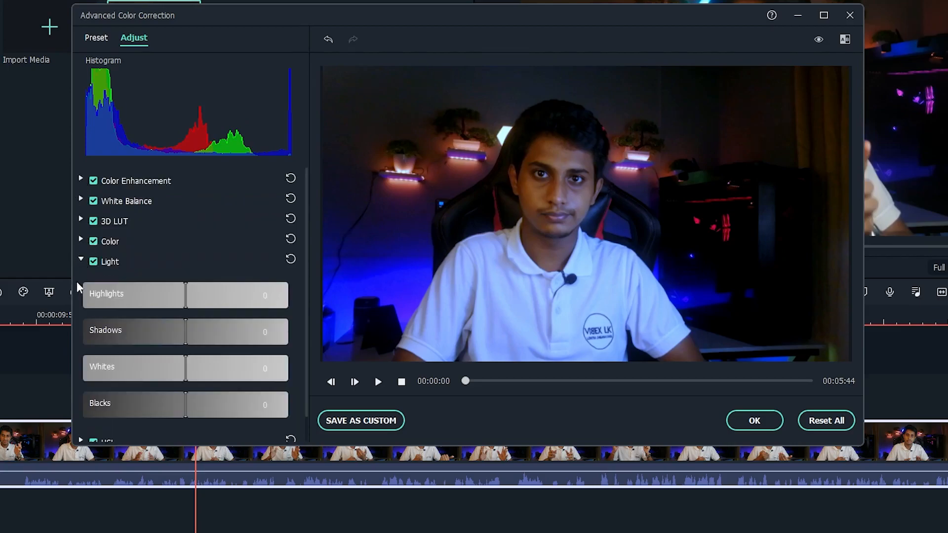
pyautogui.scroll(-1, 77, 306)
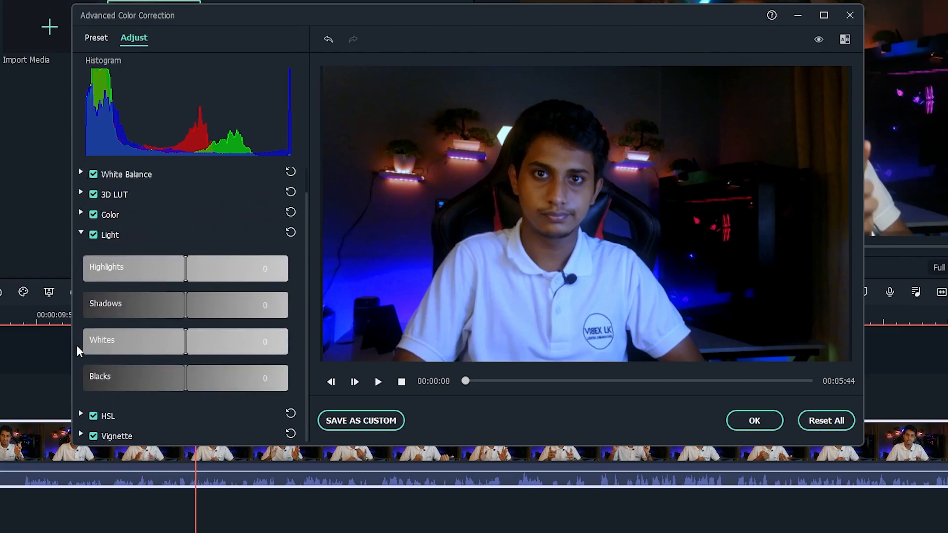
pyautogui.moveTo(186, 348); pyautogui.dragTo(180, 377)
pyautogui.click(190, 307)
pyautogui.moveTo(189, 308); pyautogui.dragTo(185, 309)
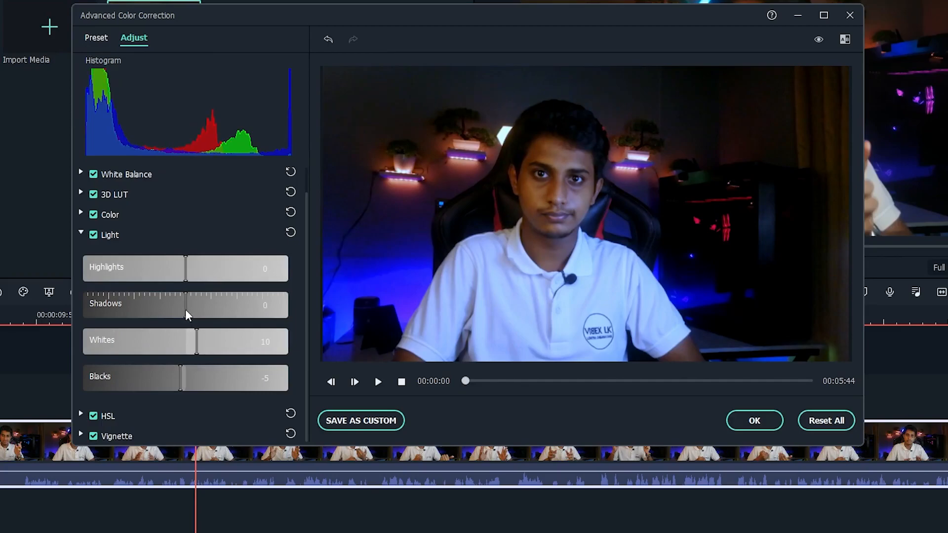
pyautogui.click(185, 274)
pyautogui.moveTo(185, 273)
pyautogui.mouseDown()
pyautogui.moveTo(209, 274)
pyautogui.moveTo(117, 276)
pyautogui.moveTo(185, 277)
pyautogui.mouseUp()
pyautogui.click(81, 232)
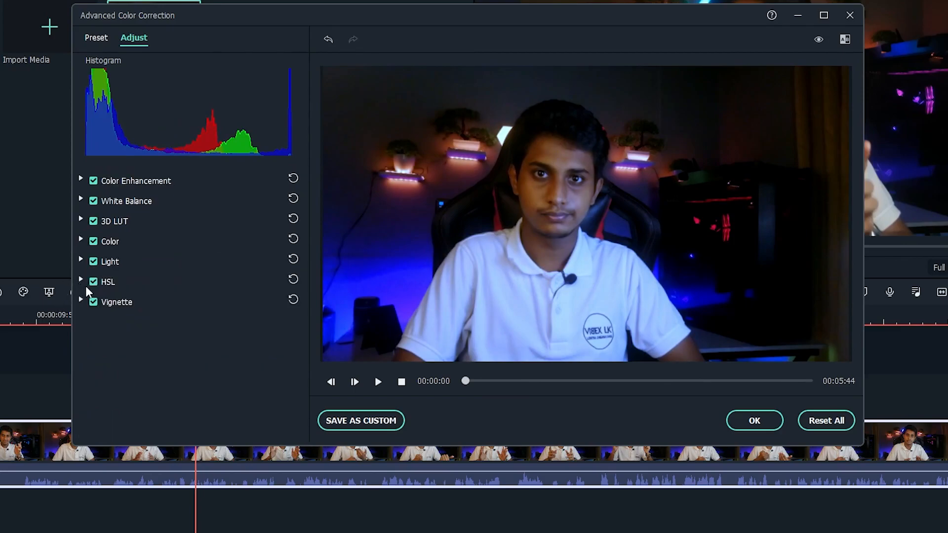
# - In the HSL adjustments, set the red range's Saturation to 19 and Luminance to 17
pyautogui.click(81, 280)
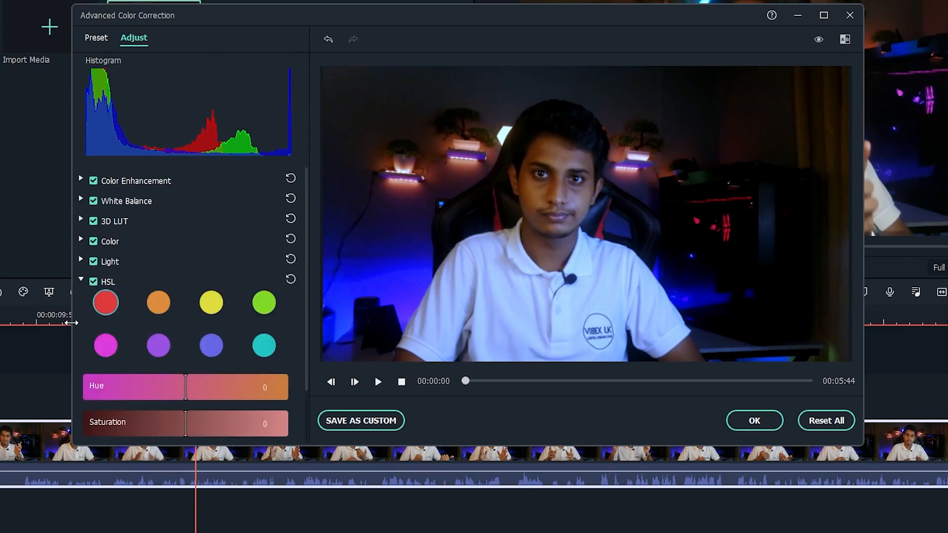
pyautogui.scroll(-2, 75, 326)
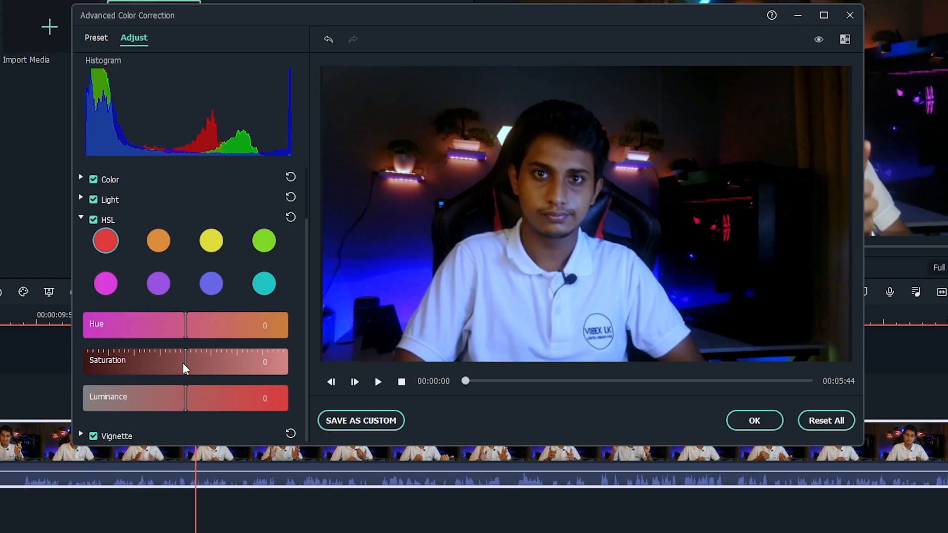
pyautogui.moveTo(185, 363); pyautogui.dragTo(205, 366)
pyautogui.moveTo(185, 400)
pyautogui.mouseDown()
pyautogui.moveTo(304, 403)
pyautogui.moveTo(198, 398)
pyautogui.mouseUp()
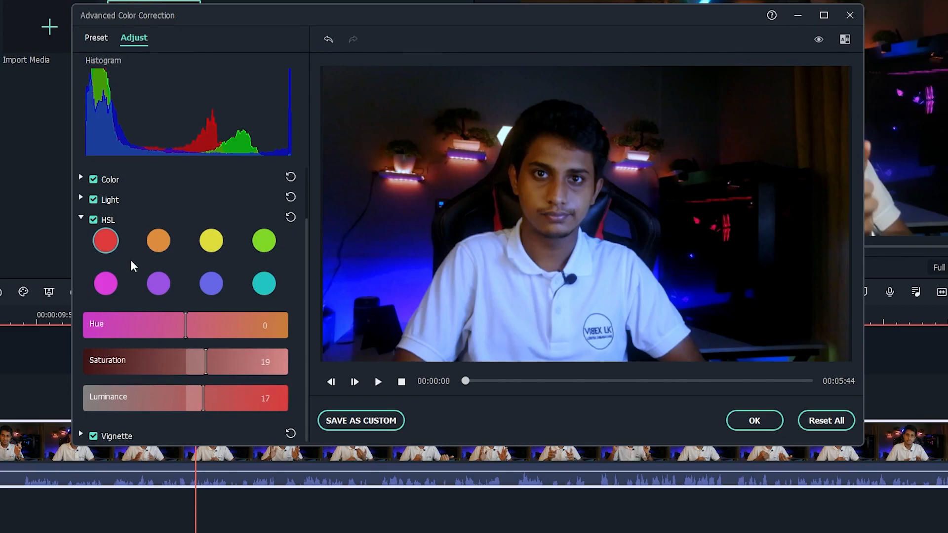
# - In the HSL adjustments, raise the orange range's Saturation and Luminance, and set the yellow range's Saturation to 10 and Luminance to 9
pyautogui.click(159, 242)
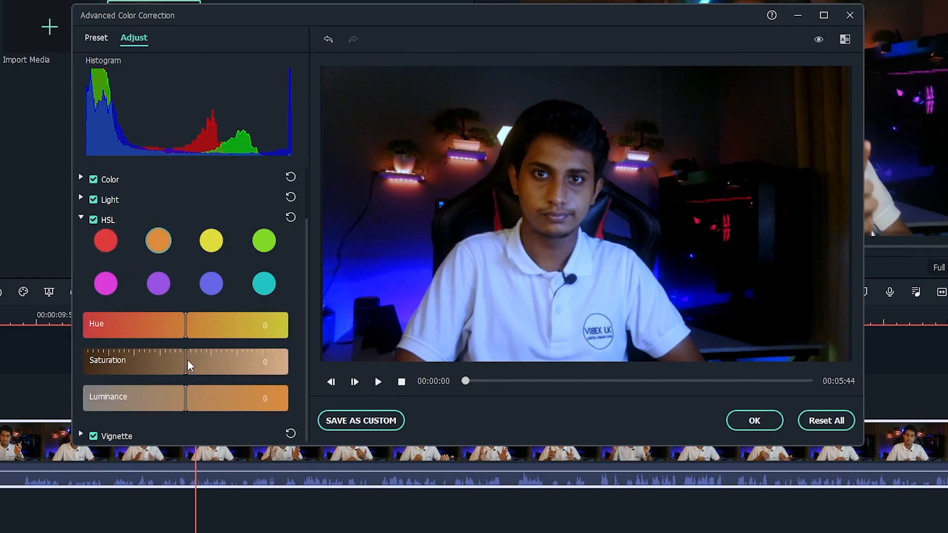
pyautogui.moveTo(186, 365); pyautogui.dragTo(204, 395)
pyautogui.click(211, 246)
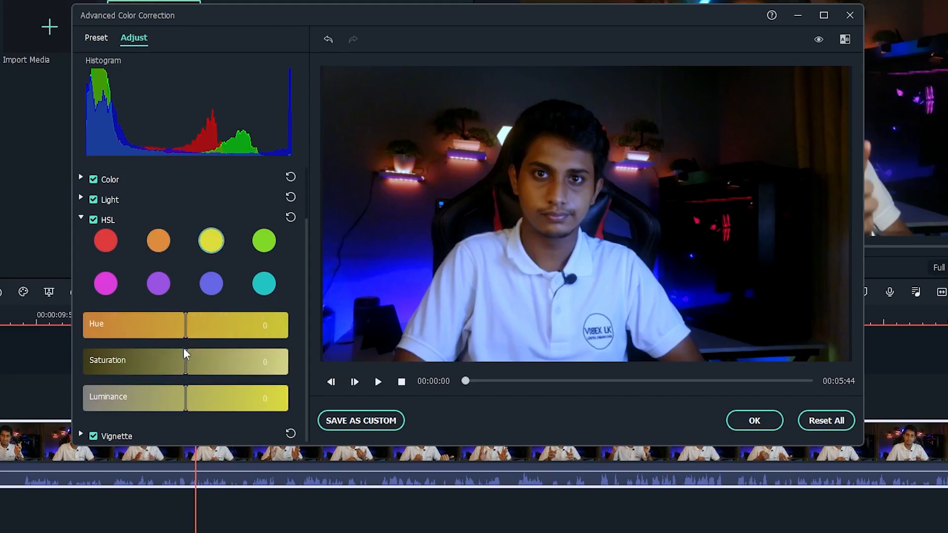
pyautogui.moveTo(189, 357); pyautogui.dragTo(196, 362)
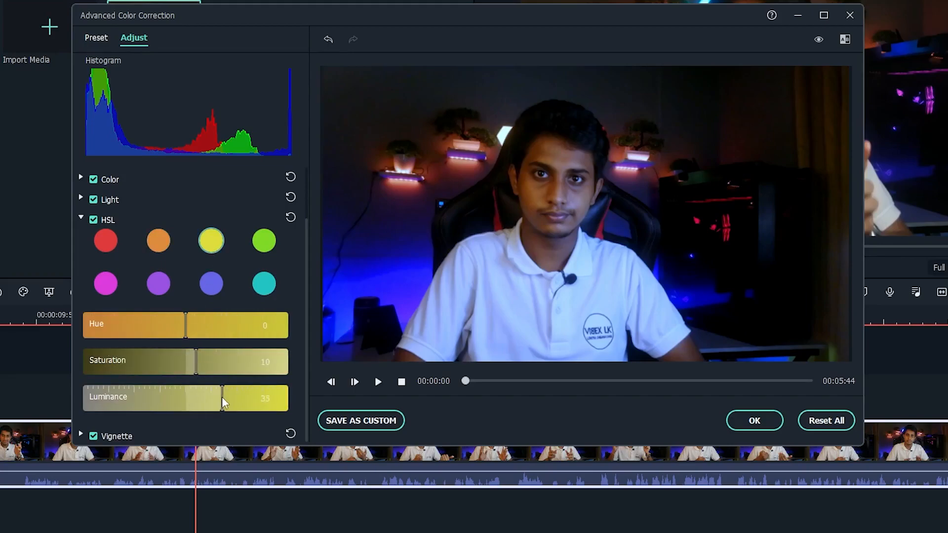
pyautogui.moveTo(211, 396); pyautogui.dragTo(196, 408)
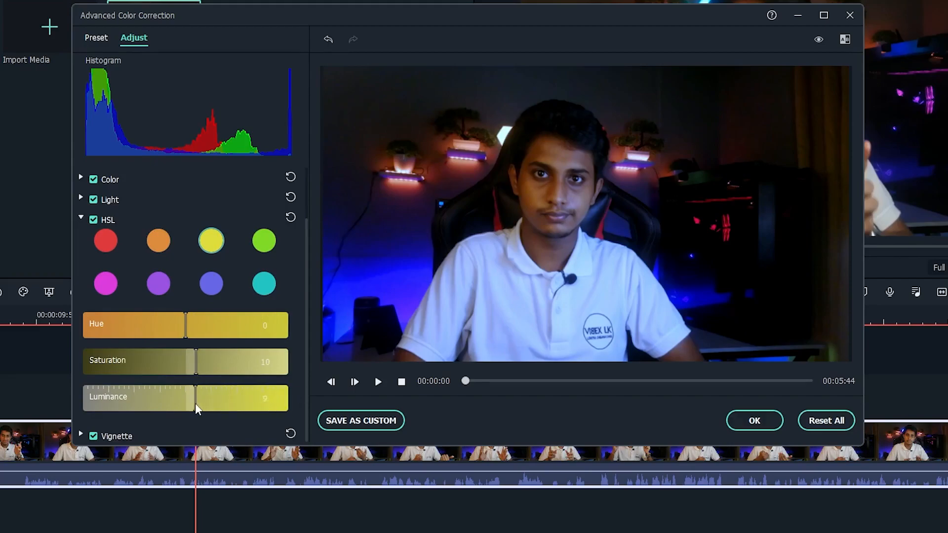
# - Set the green range's Saturation to 16 and the magenta range's Saturation to 27 in the HSL adjustments
pyautogui.click(265, 247)
pyautogui.moveTo(180, 363); pyautogui.dragTo(202, 363)
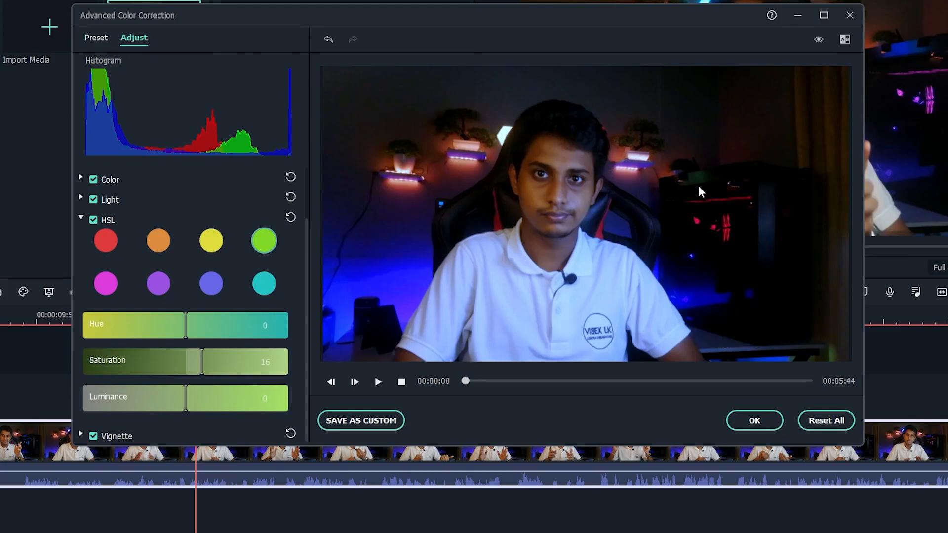
pyautogui.moveTo(212, 361); pyautogui.dragTo(249, 362)
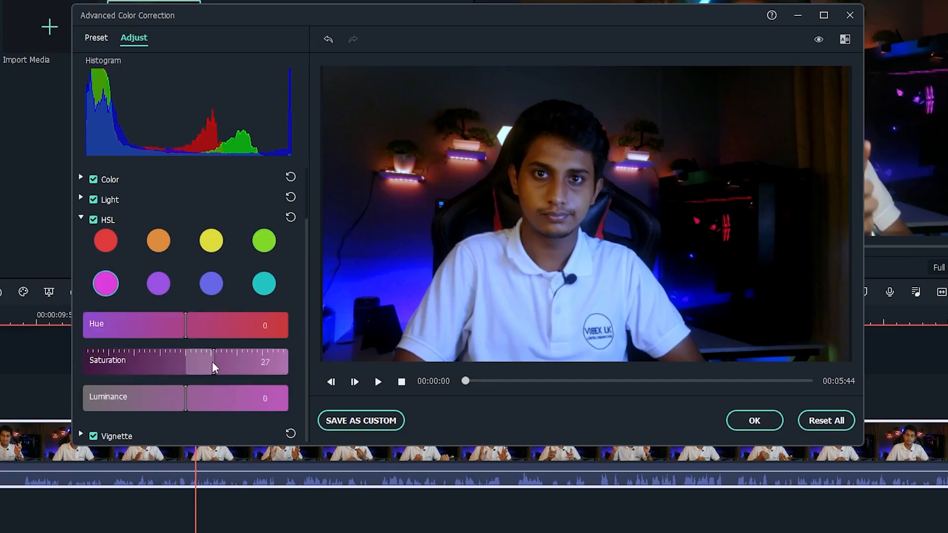
pyautogui.moveTo(212, 362); pyautogui.dragTo(189, 396)
# - Set the purple range's Saturation to 14 and Luminance to 11, and slightly raise the blue range's Saturation
pyautogui.click(159, 283)
pyautogui.moveTo(188, 362); pyautogui.dragTo(200, 360)
pyautogui.moveTo(185, 393); pyautogui.dragTo(199, 386)
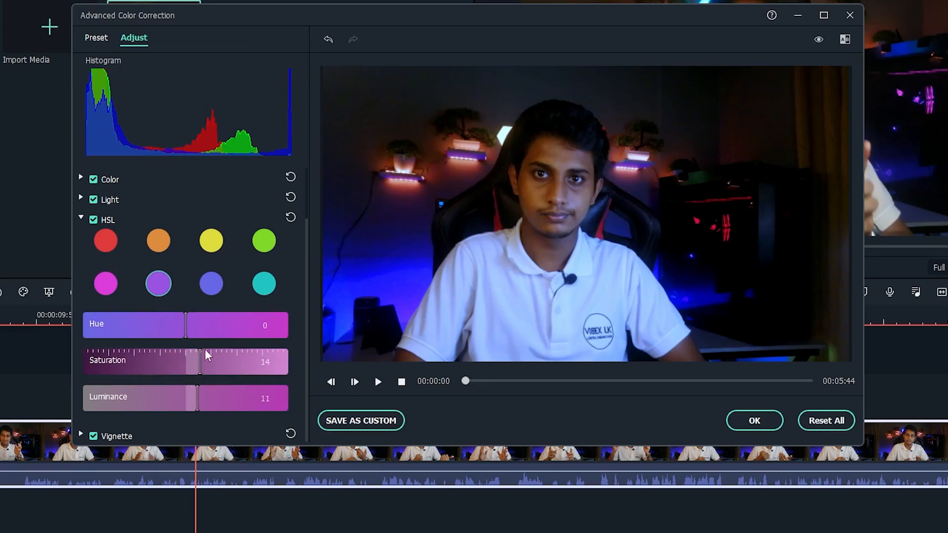
pyautogui.click(211, 290)
pyautogui.moveTo(185, 359); pyautogui.dragTo(197, 360)
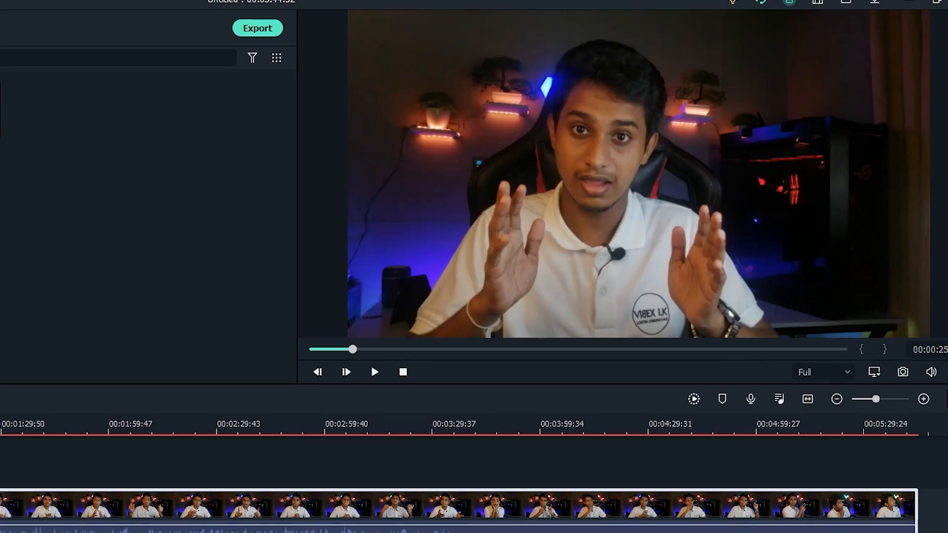